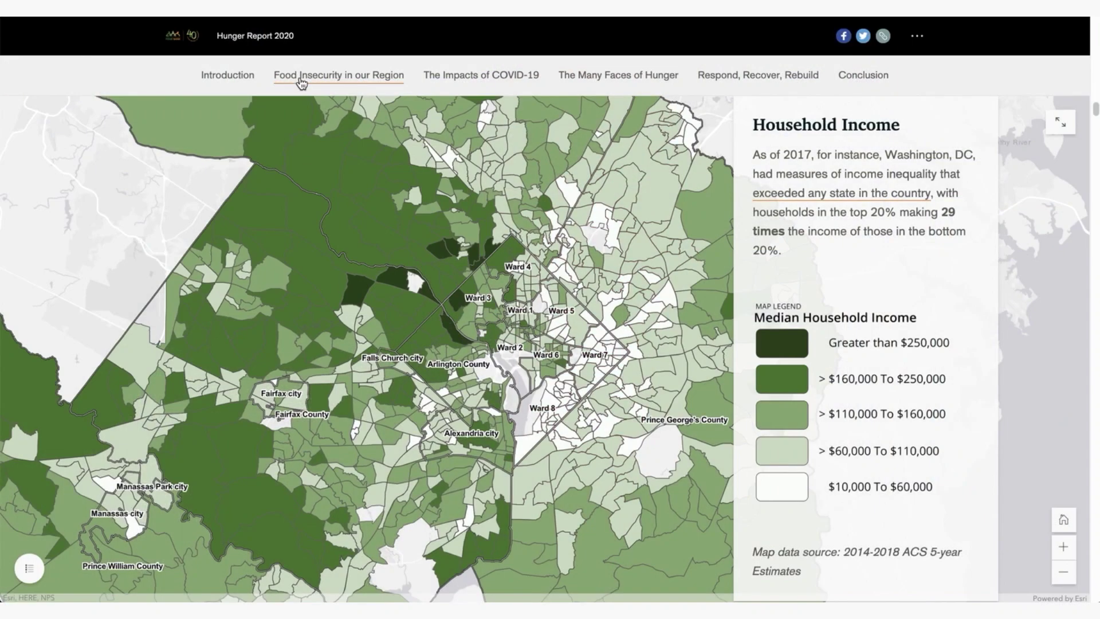
Tour the Hunger Report story's COVID-19, Many Faces of Hunger, Respond and Conclusion sections
click(469, 83)
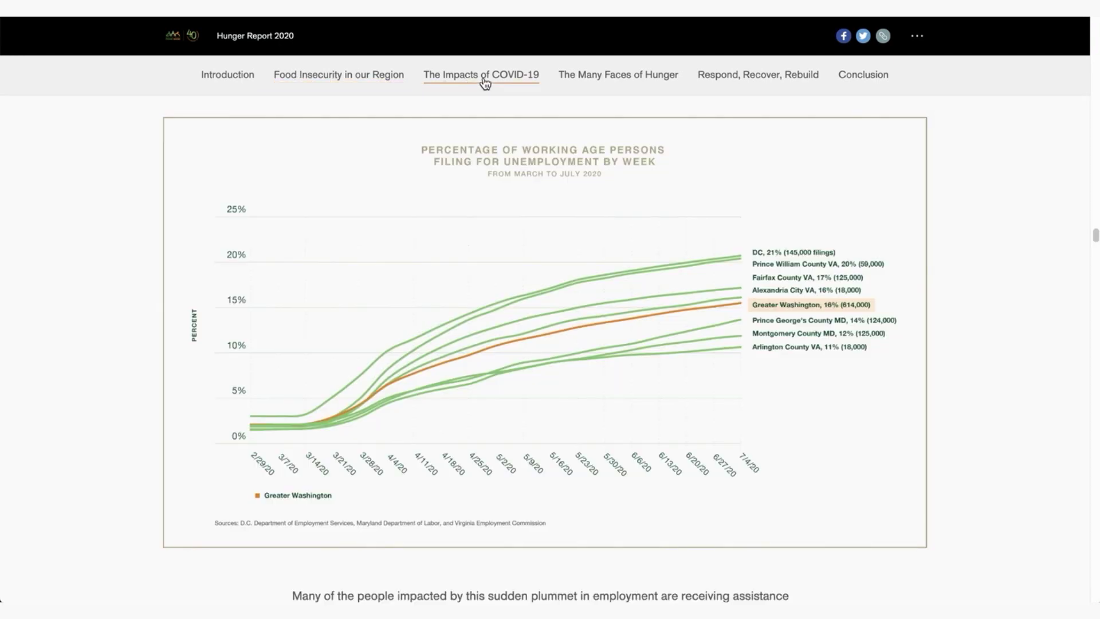
click(619, 85)
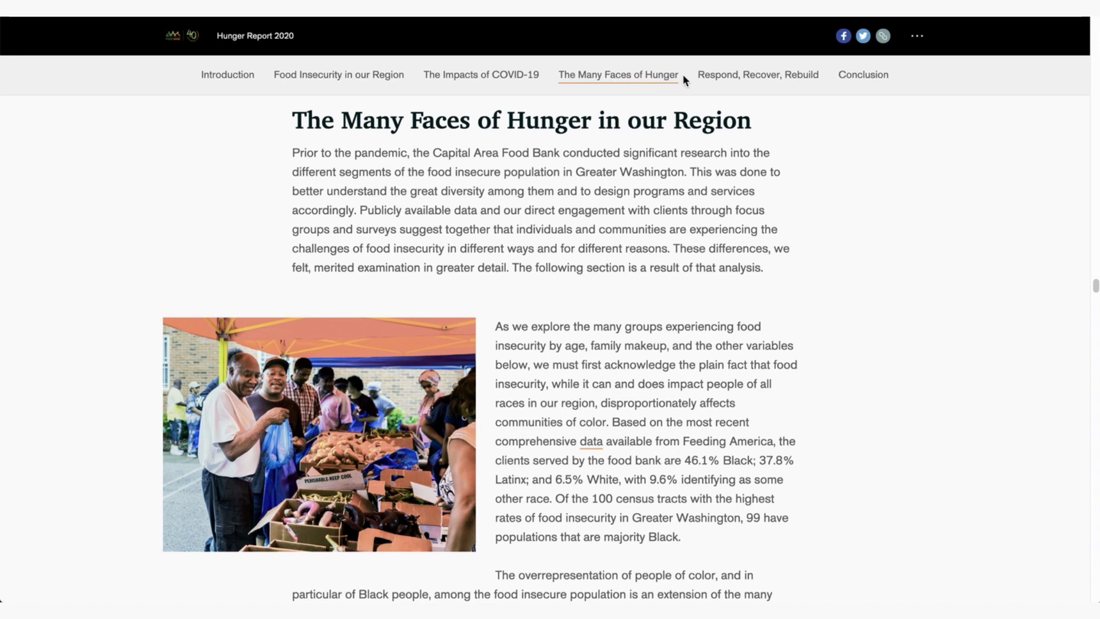
click(722, 80)
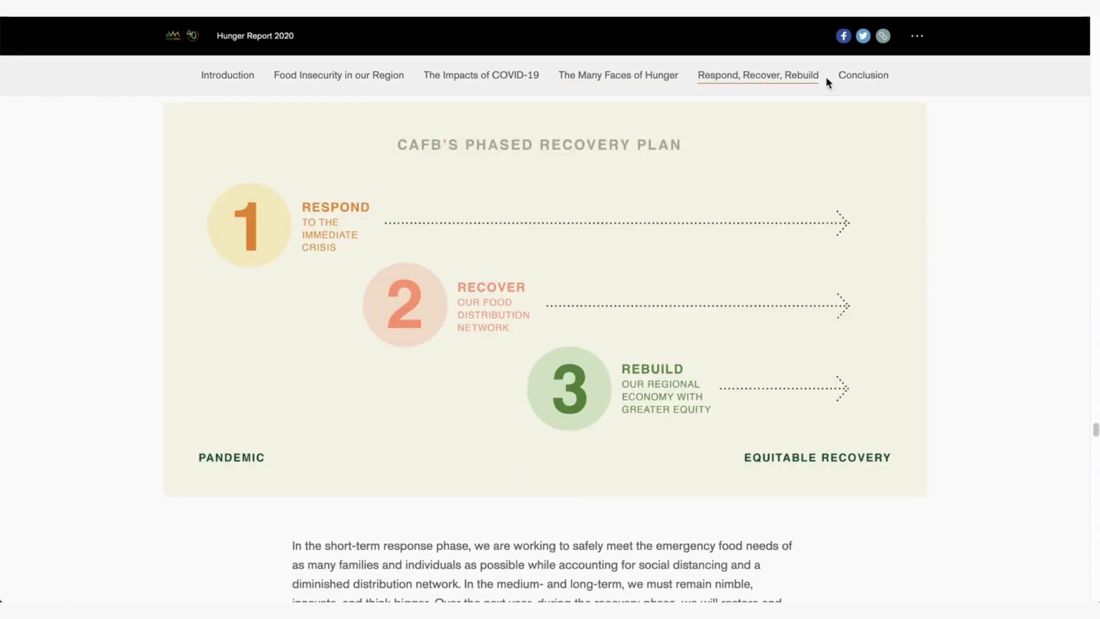
click(855, 80)
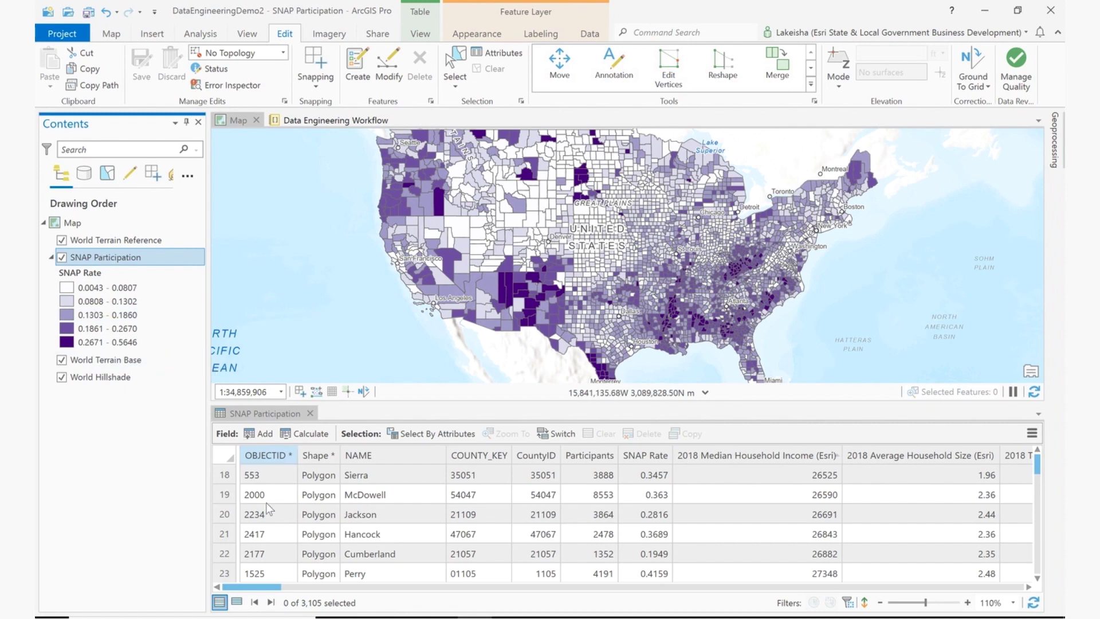
Review the SNAP Participation table's population, unemployment and state columns, then open the layer's context menu
drag(255, 585, 309, 589)
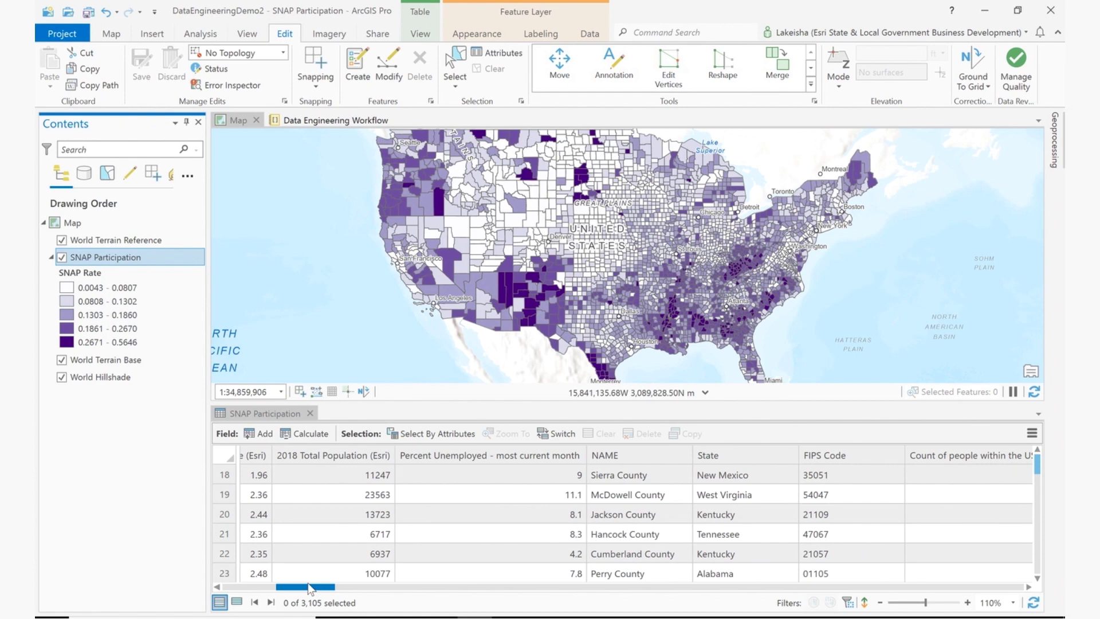
scroll(347, 544, down, 4)
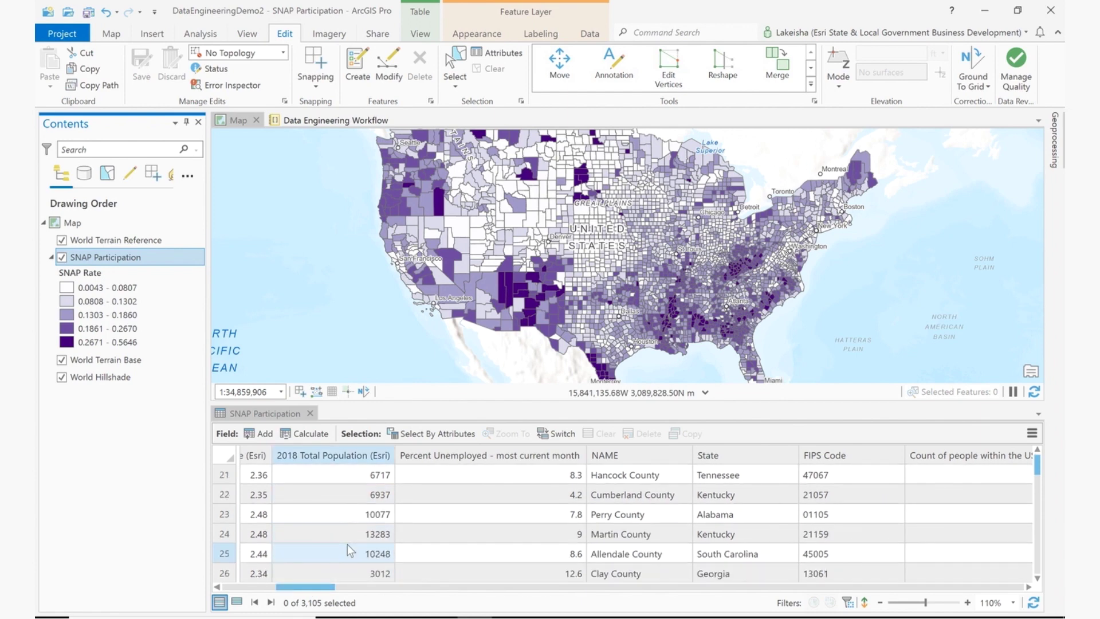
scroll(347, 544, down, 3)
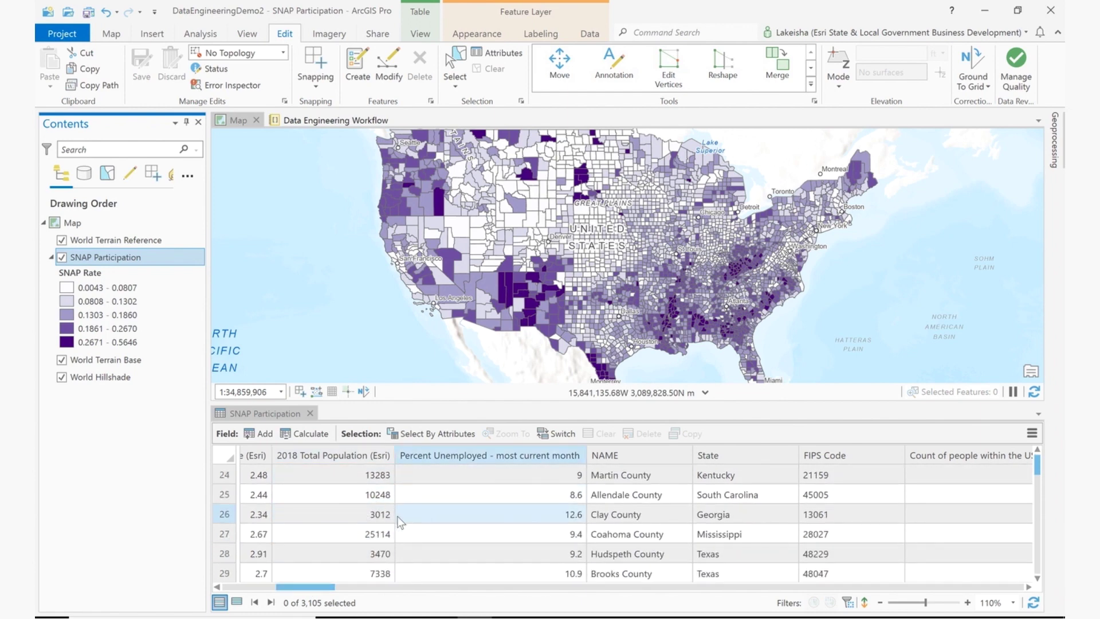
scroll(401, 522, down, 2)
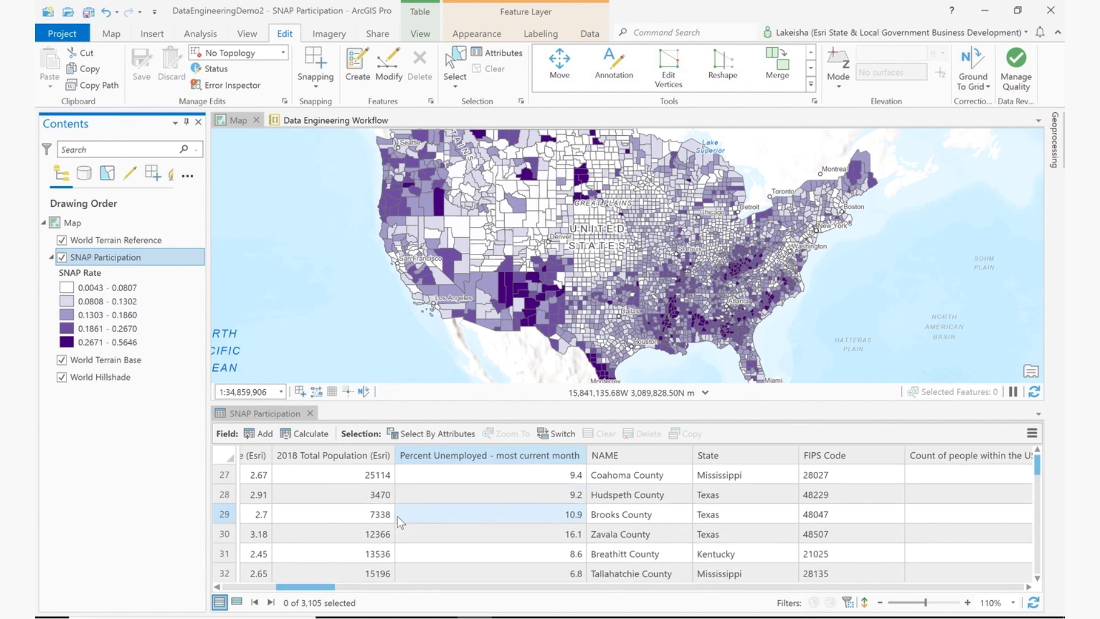
scroll(401, 523, down, 1)
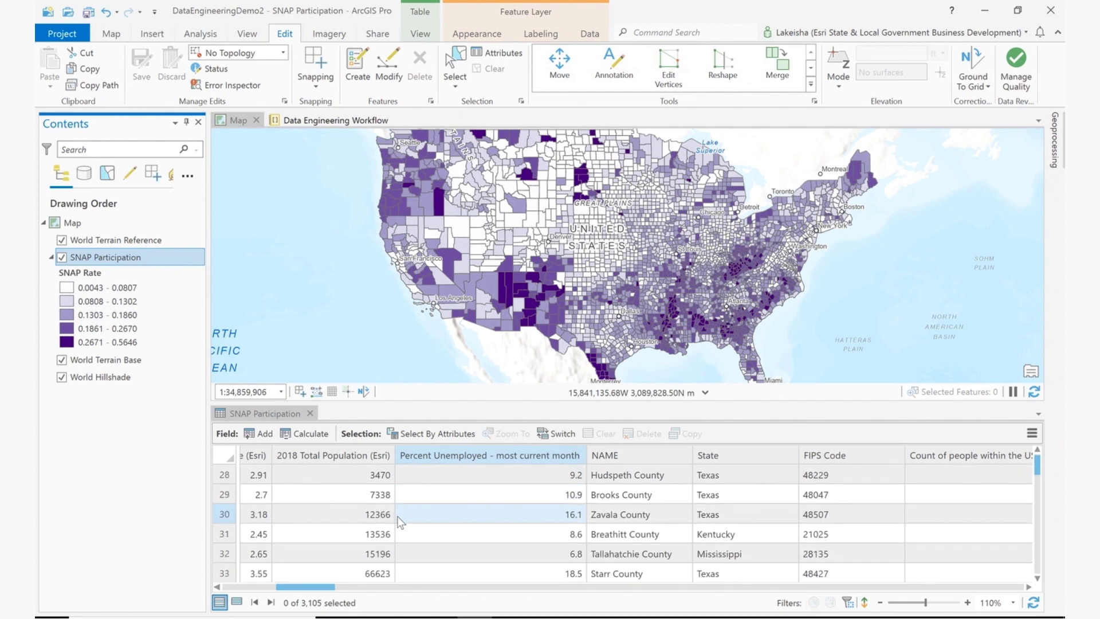
right_click(127, 267)
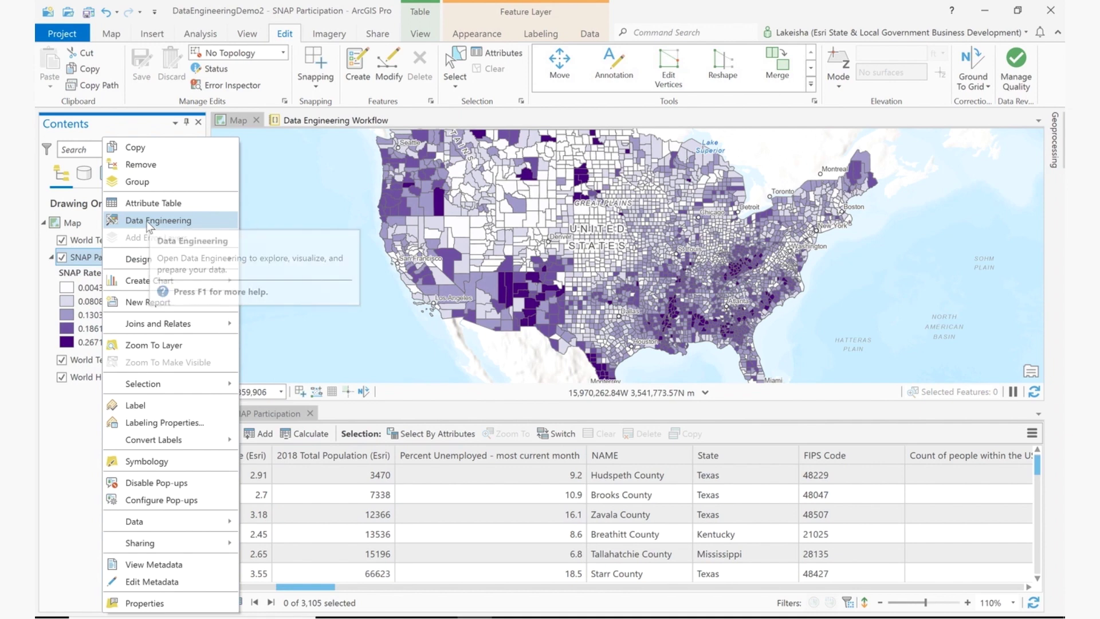
Open Data Engineering and symbolize the map by 2018 median income, then 2018 average household size
click(148, 224)
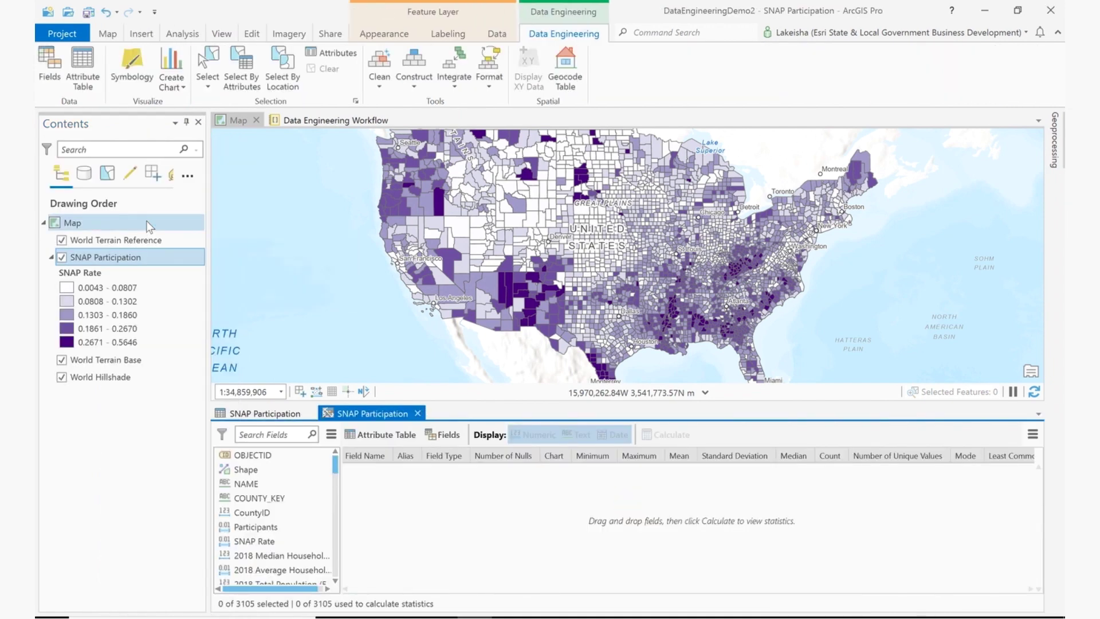
drag(343, 495, 365, 495)
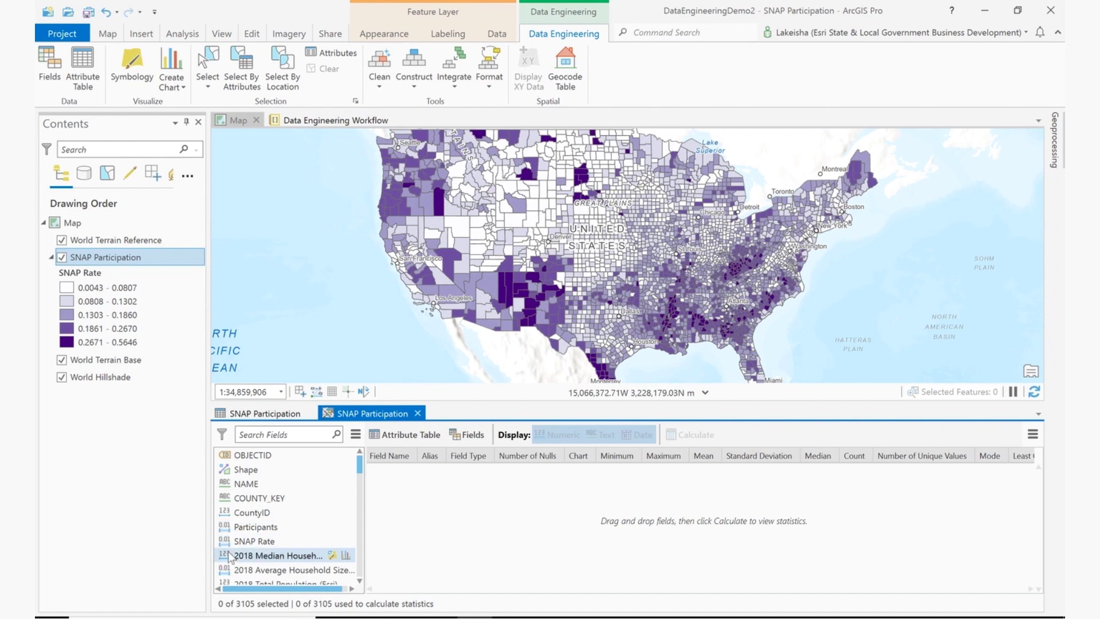
scroll(247, 557, down, 1)
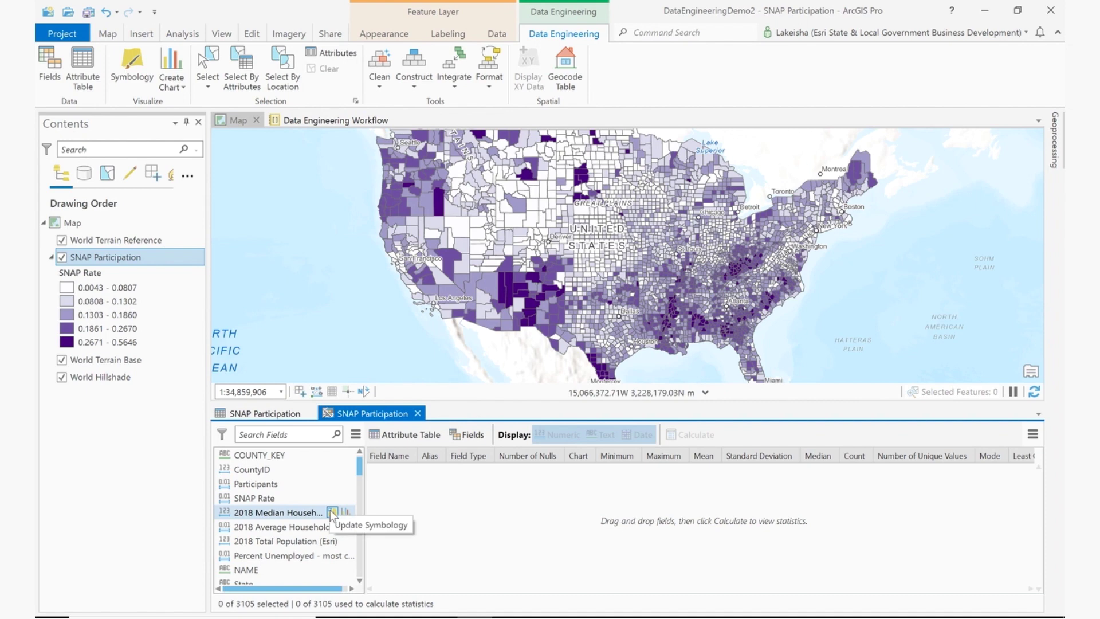
click(331, 512)
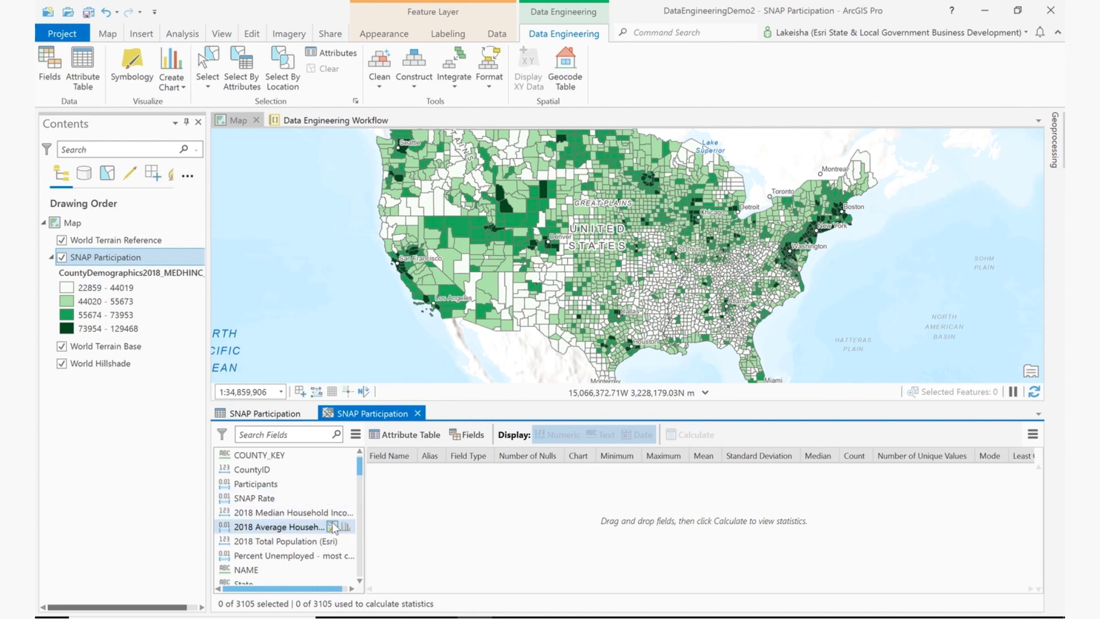
click(331, 527)
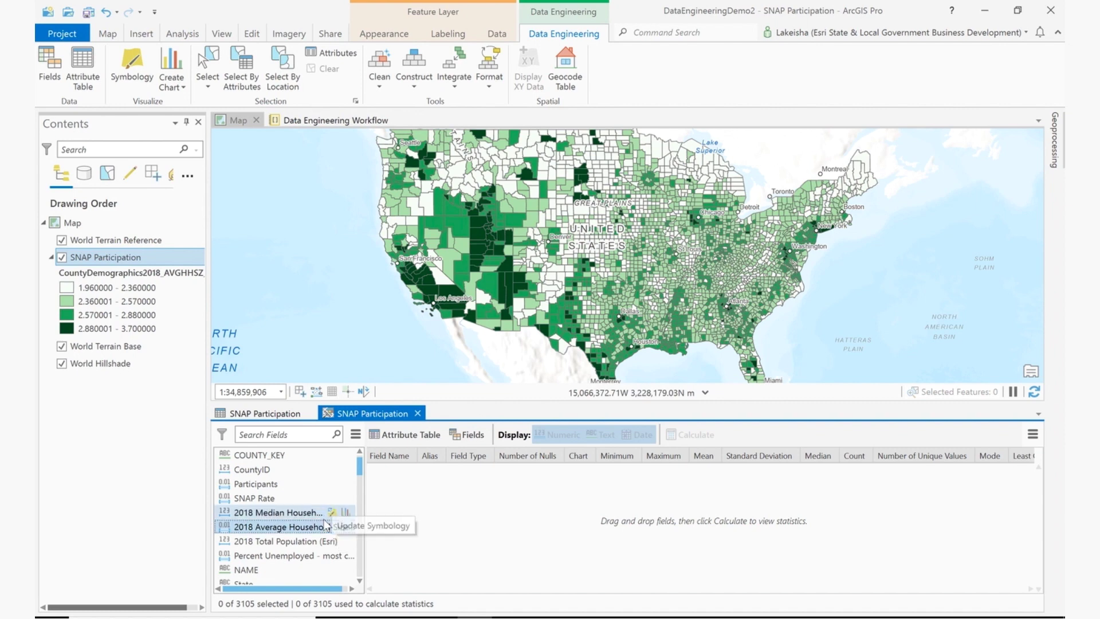
Select every field in the Data Engineering field list
click(332, 527)
key(ctrl+a)
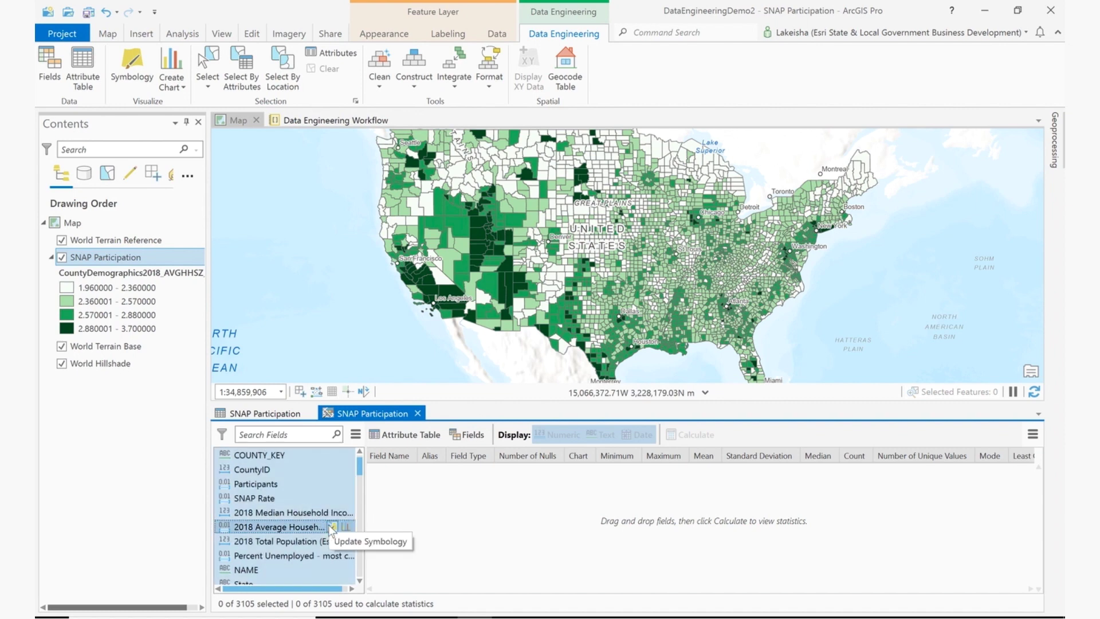
scroll(325, 515, down, 1)
scroll(325, 516, down, 3)
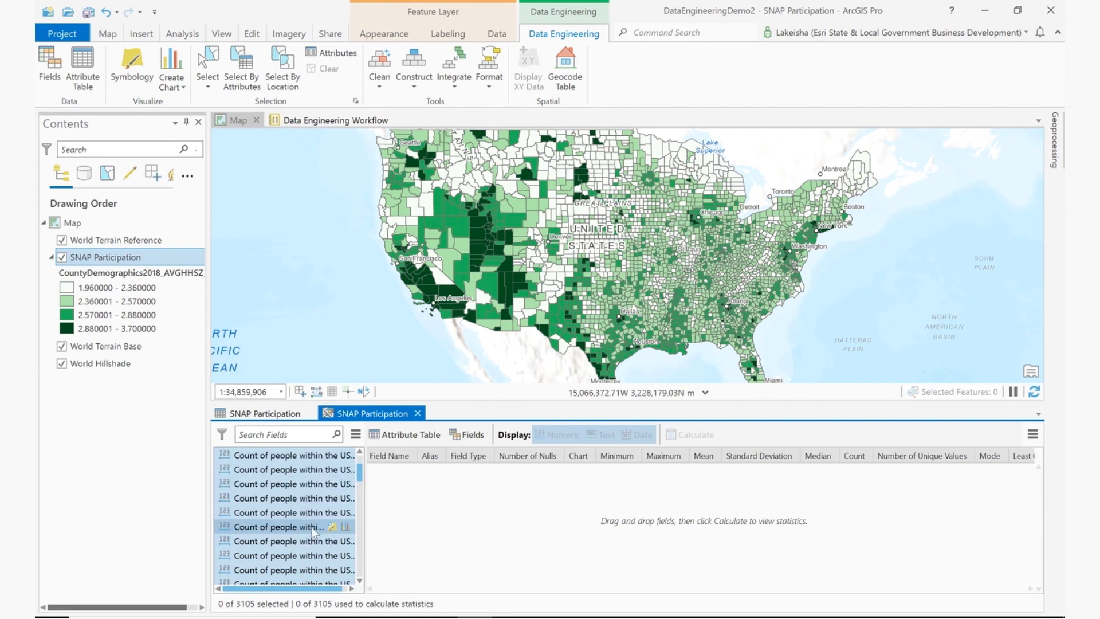
Add all selected fields to statistics and calculate them
right_click(311, 527)
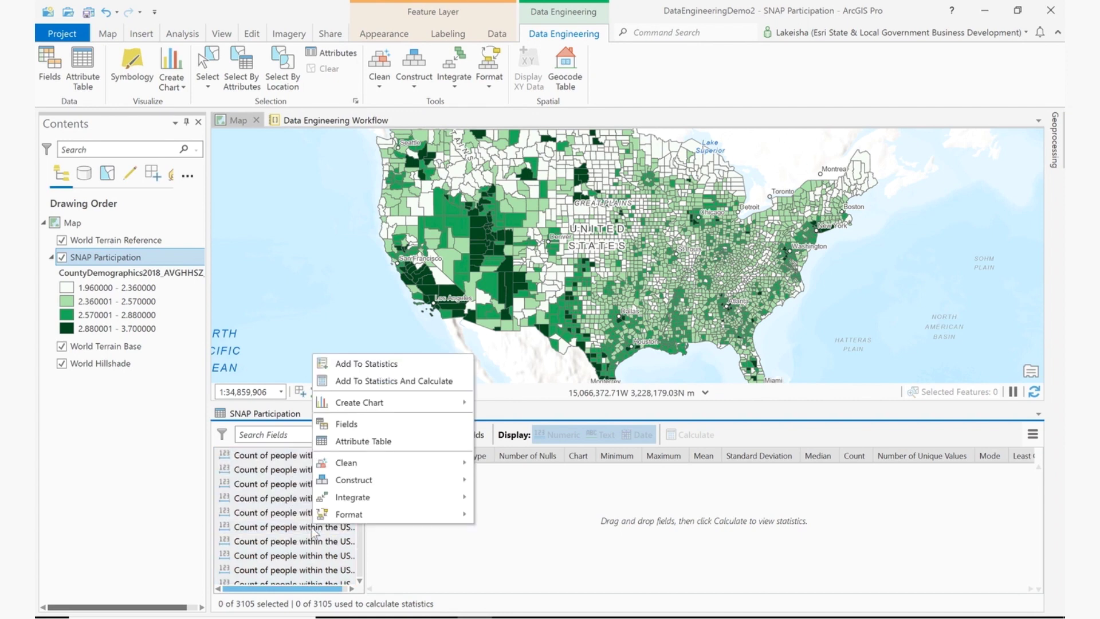
click(336, 381)
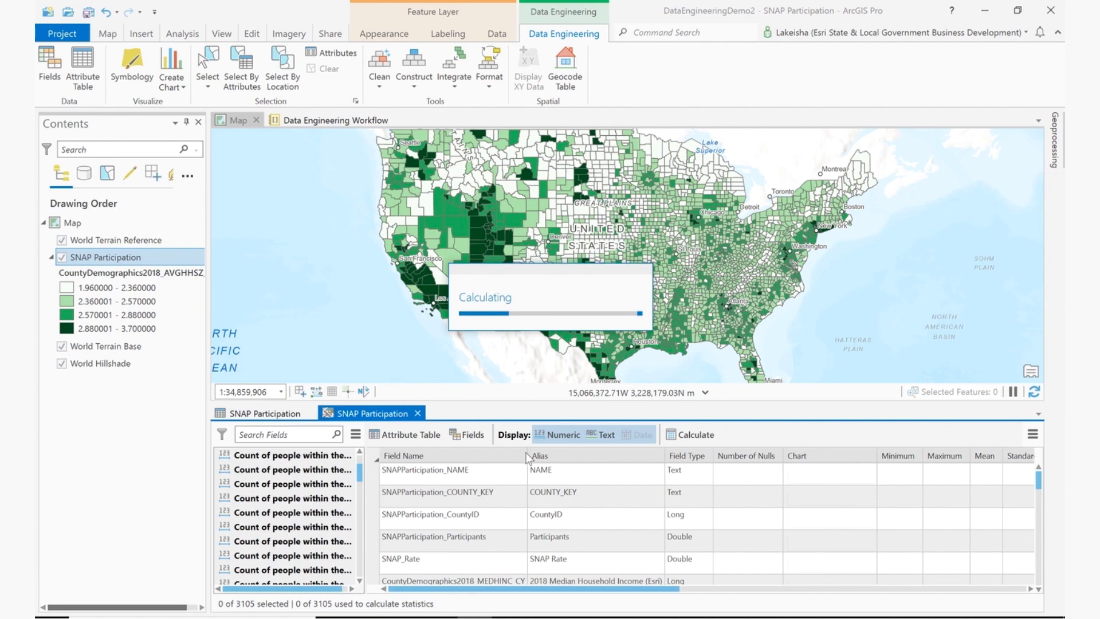
drag(457, 589, 542, 590)
Select the 12 counties with null Participants values
click(630, 520)
click(712, 545)
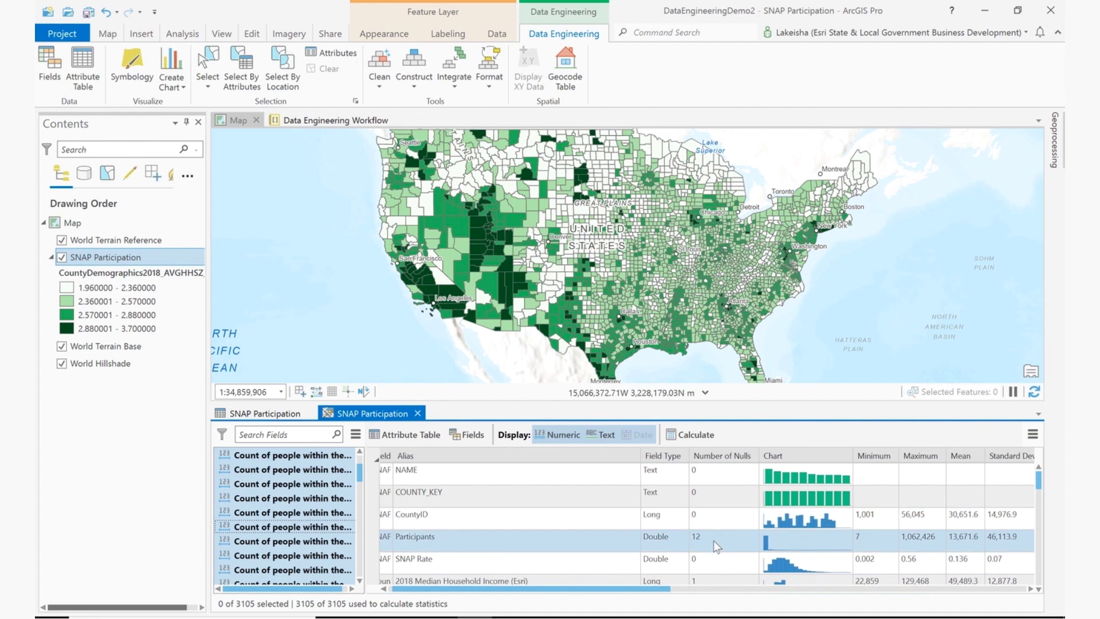
right_click(713, 541)
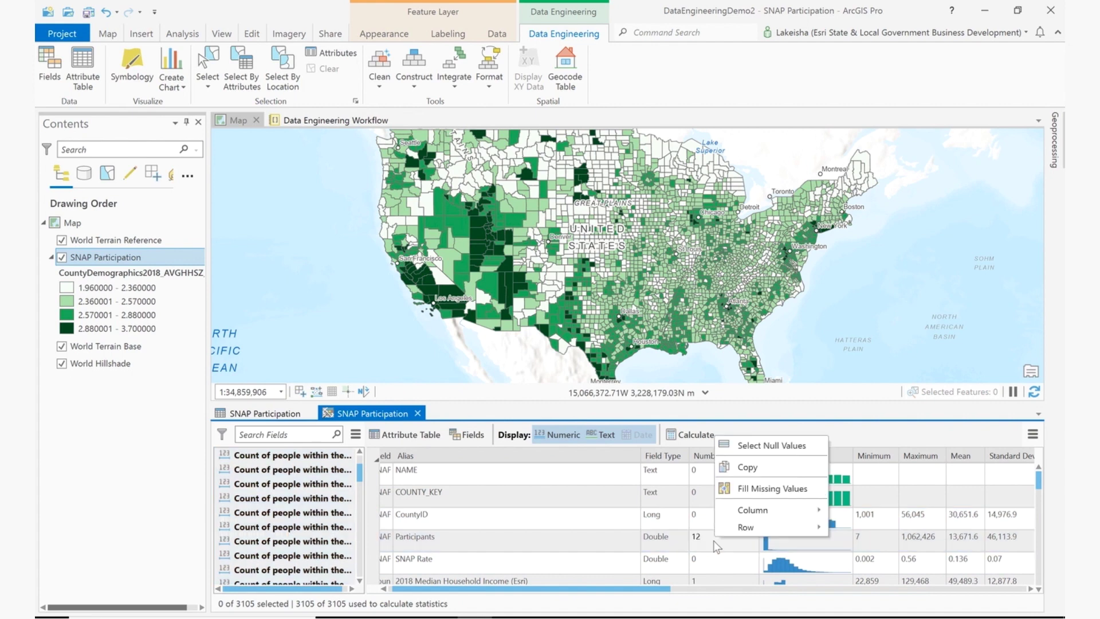
click(753, 446)
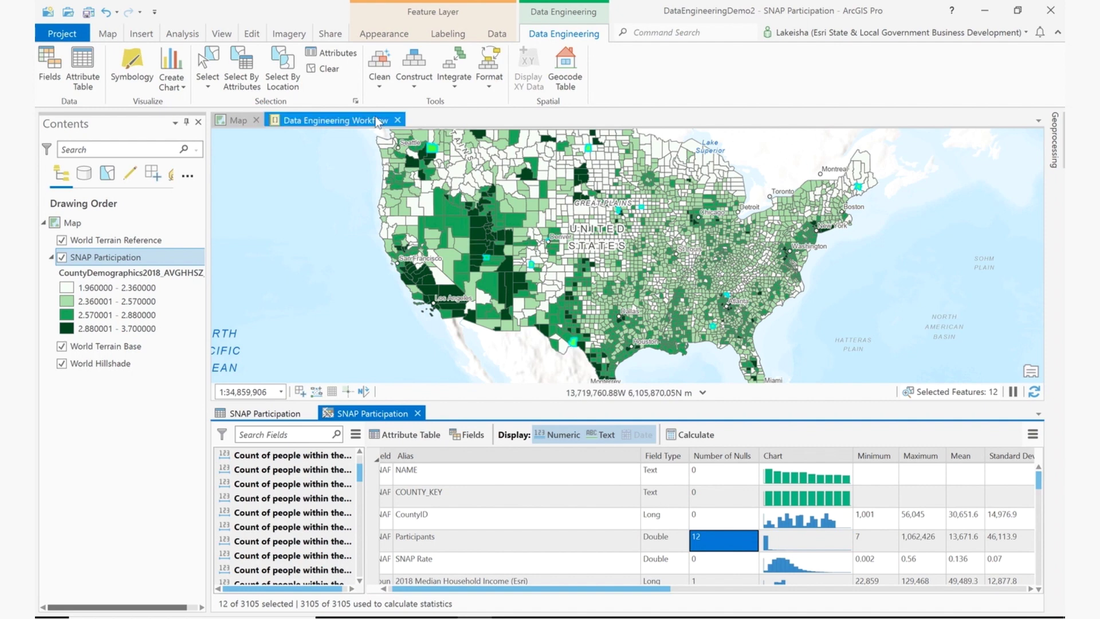
Fill the 12 null Participants values with the average of 8 nearest neighbours
click(330, 68)
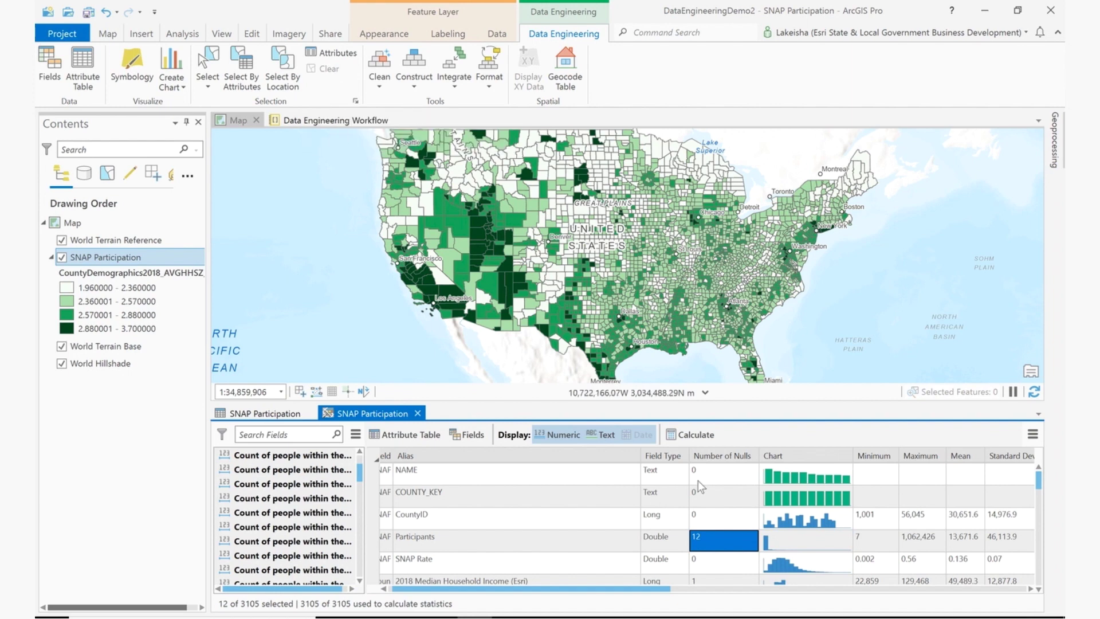
right_click(739, 546)
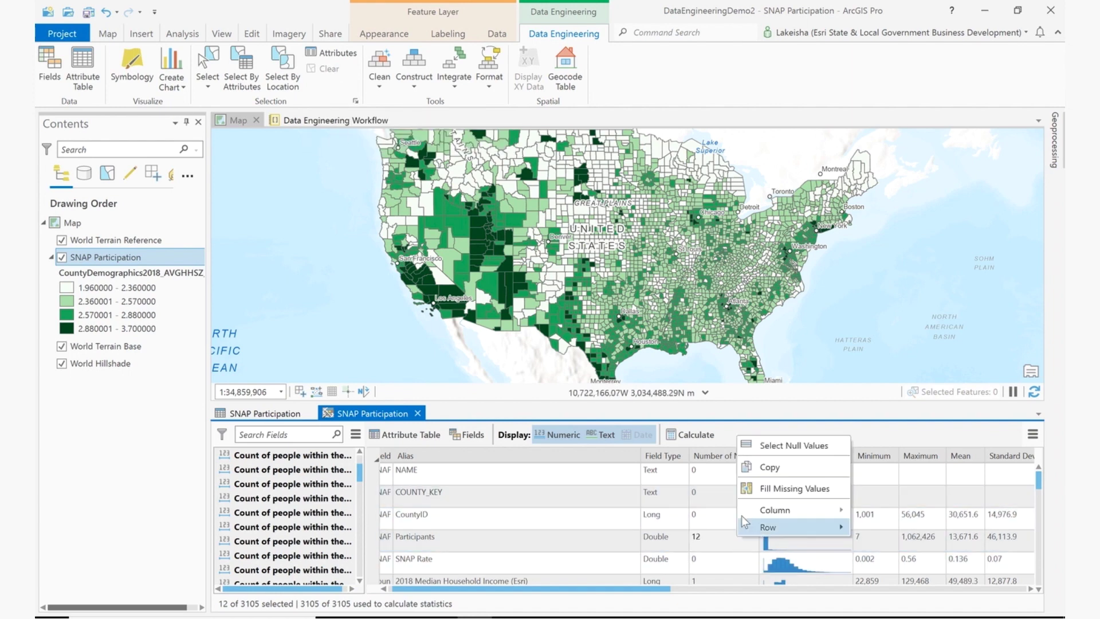
click(758, 488)
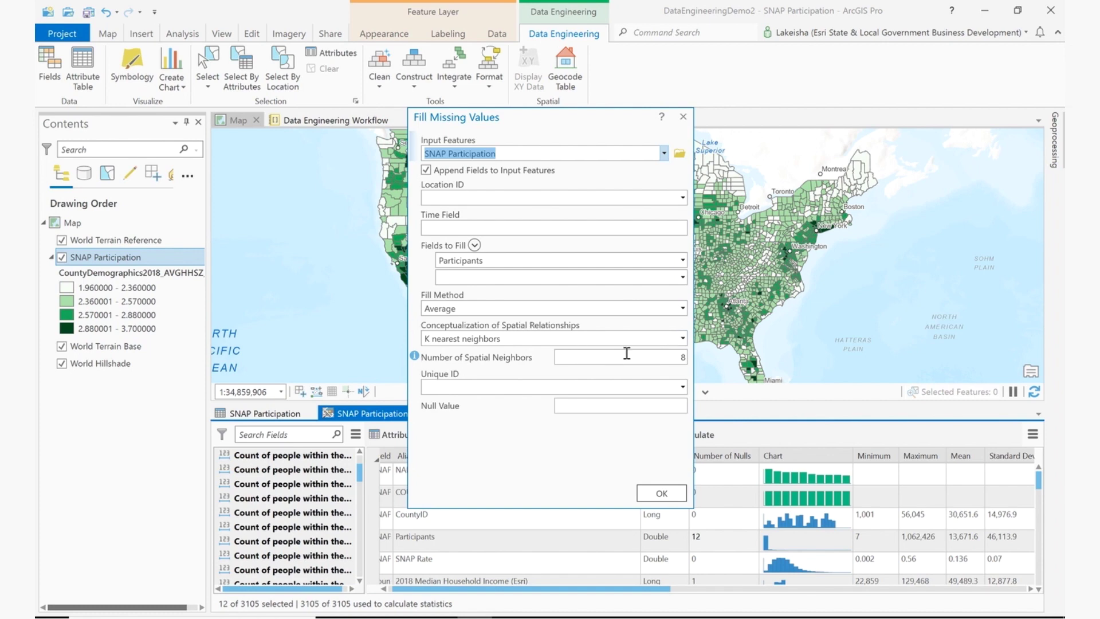
click(660, 493)
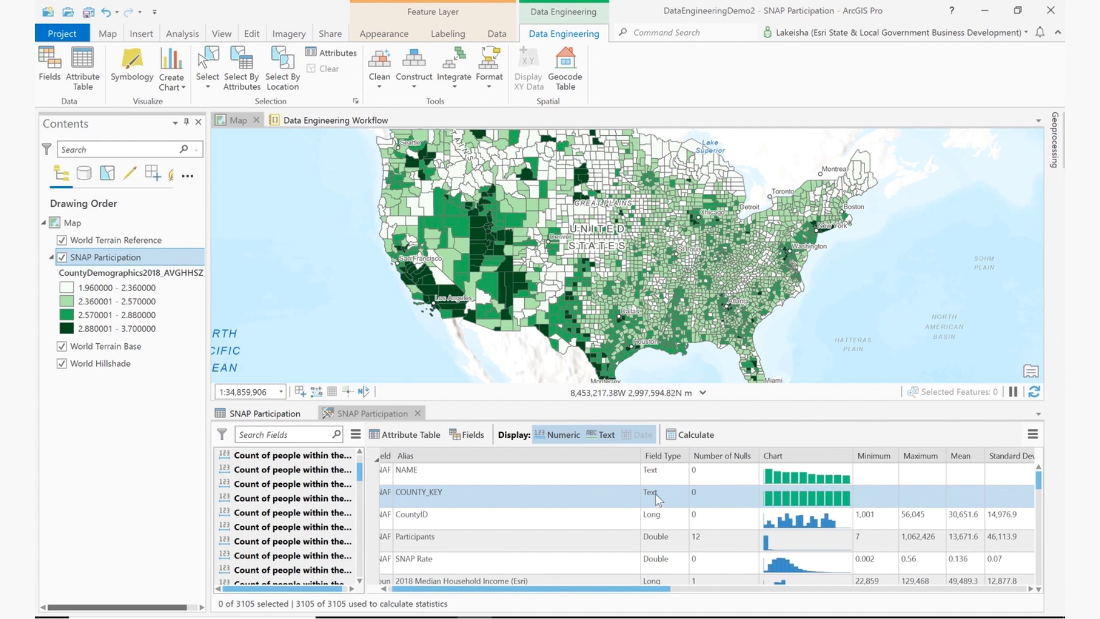
Box-Cox transform Participants, overwriting the Participants field, and recalculate the field statistics
right_click(778, 541)
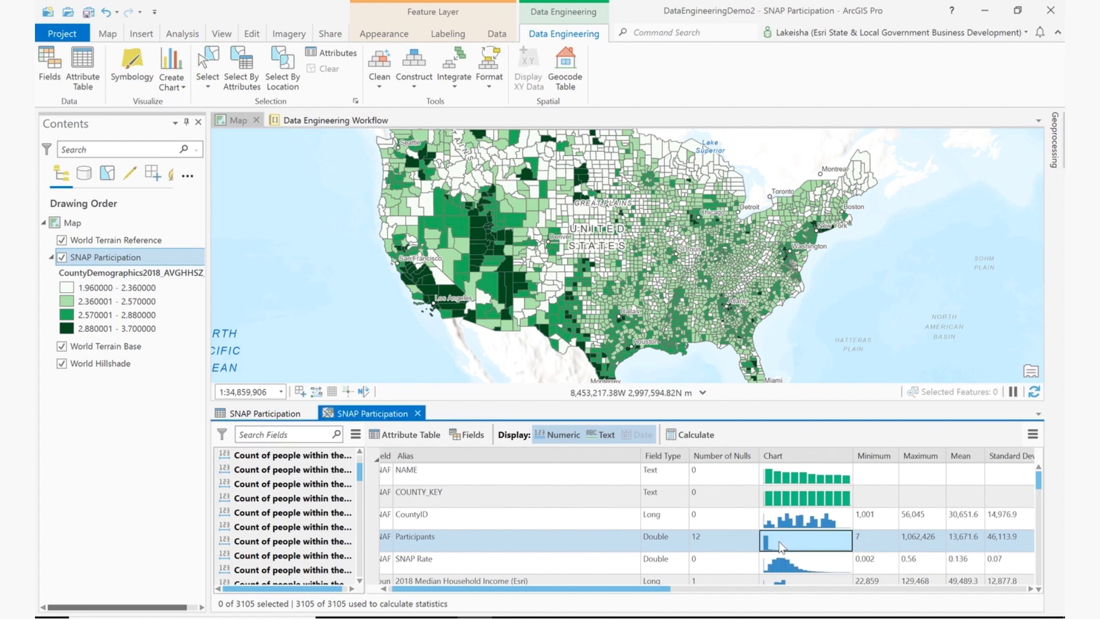
click(802, 511)
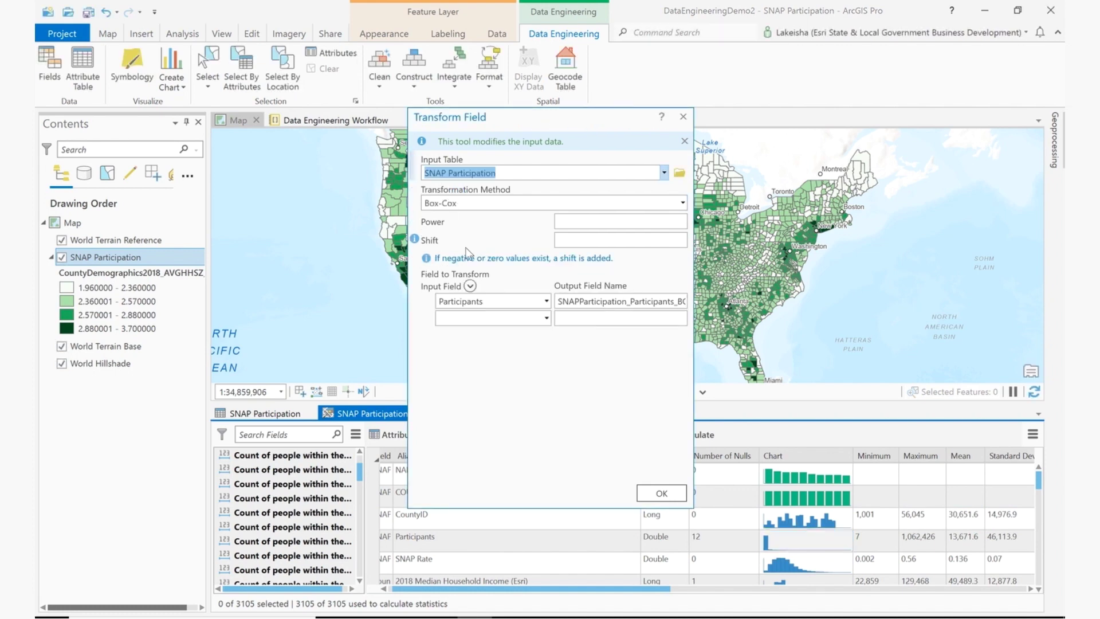
click(486, 302)
key(ctrl+c)
double_click(589, 302)
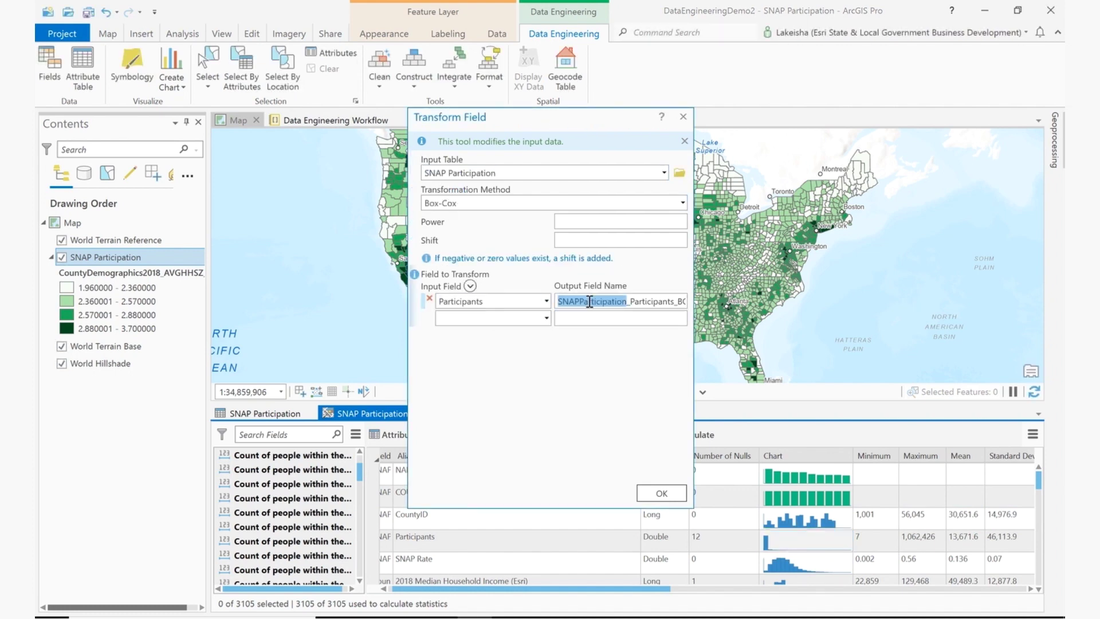
key(ctrl+a)
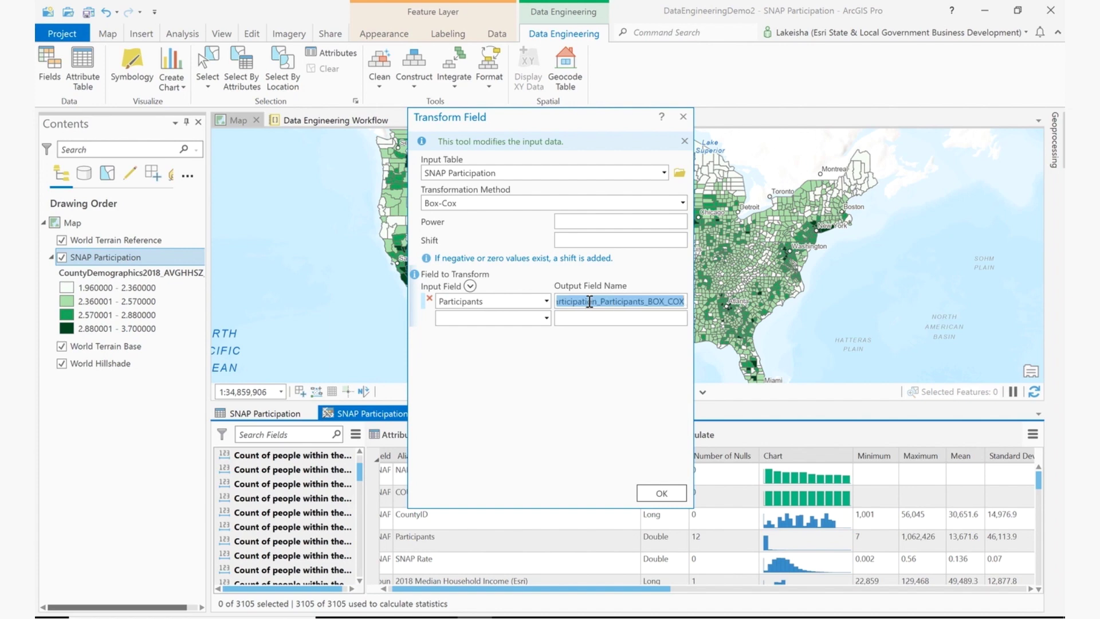
key(ctrl+v)
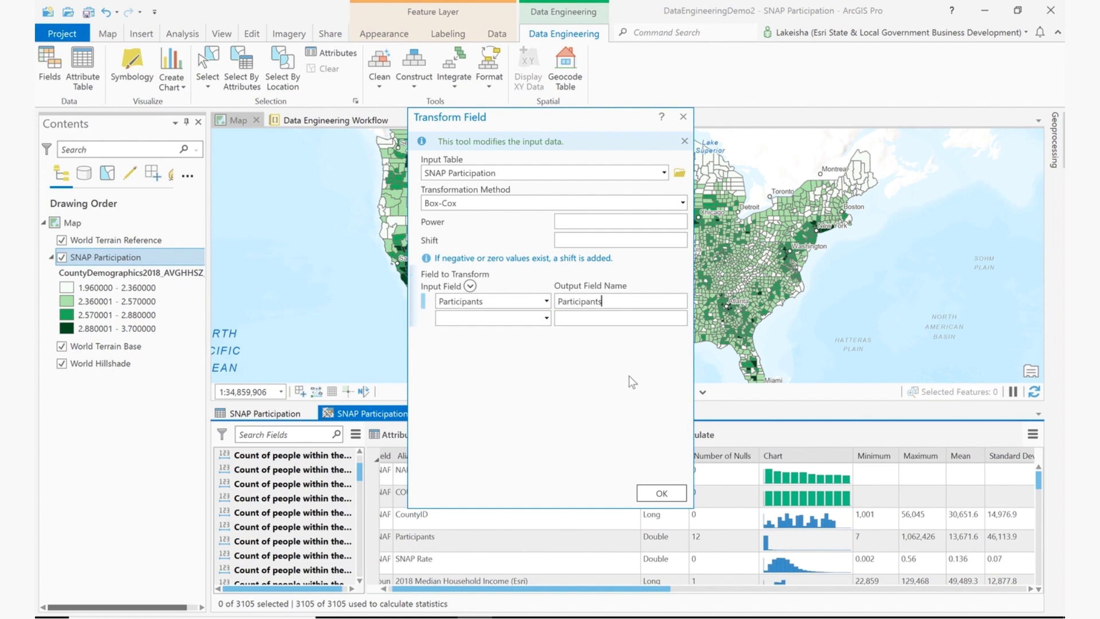
click(651, 491)
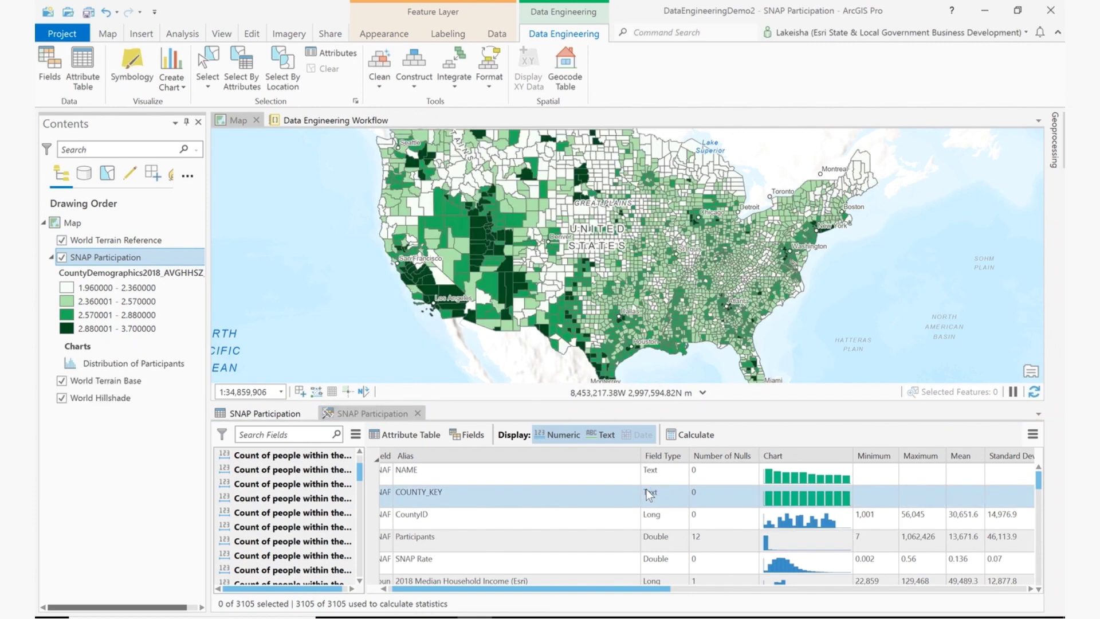
click(686, 435)
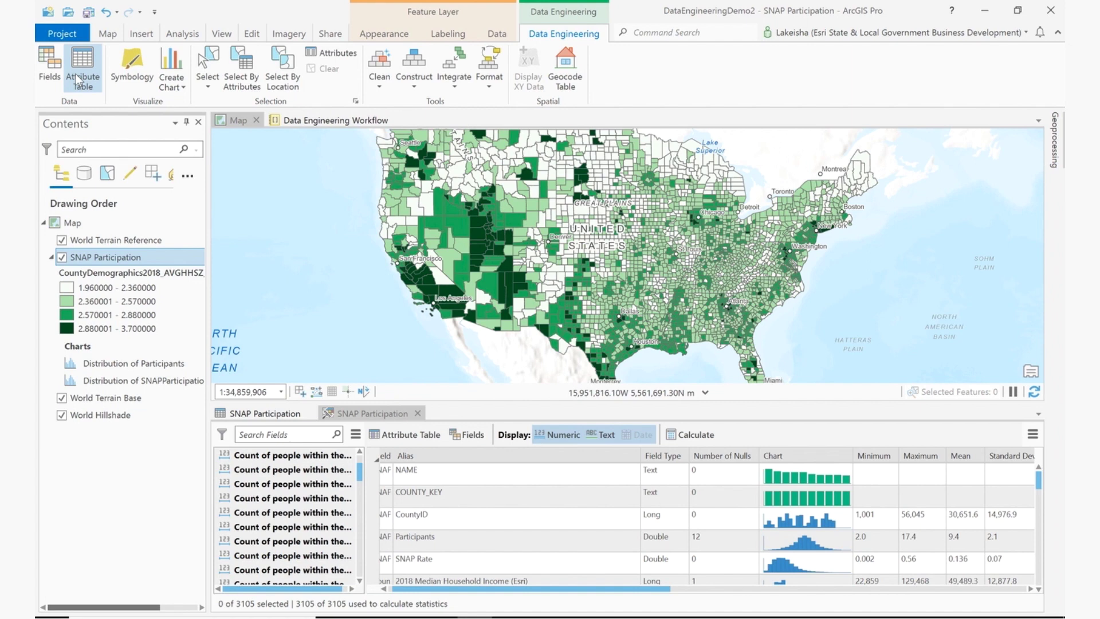
Browse the chart types and the Clean, Construct, Integrate and Format tool lists, ending on Construct
click(177, 84)
click(176, 83)
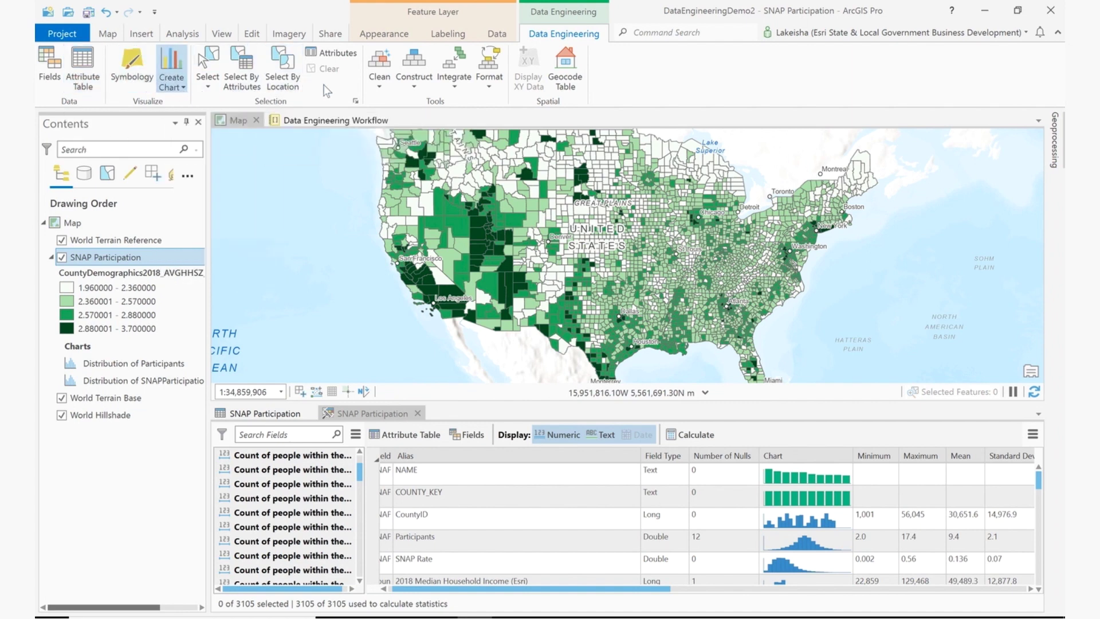
click(377, 87)
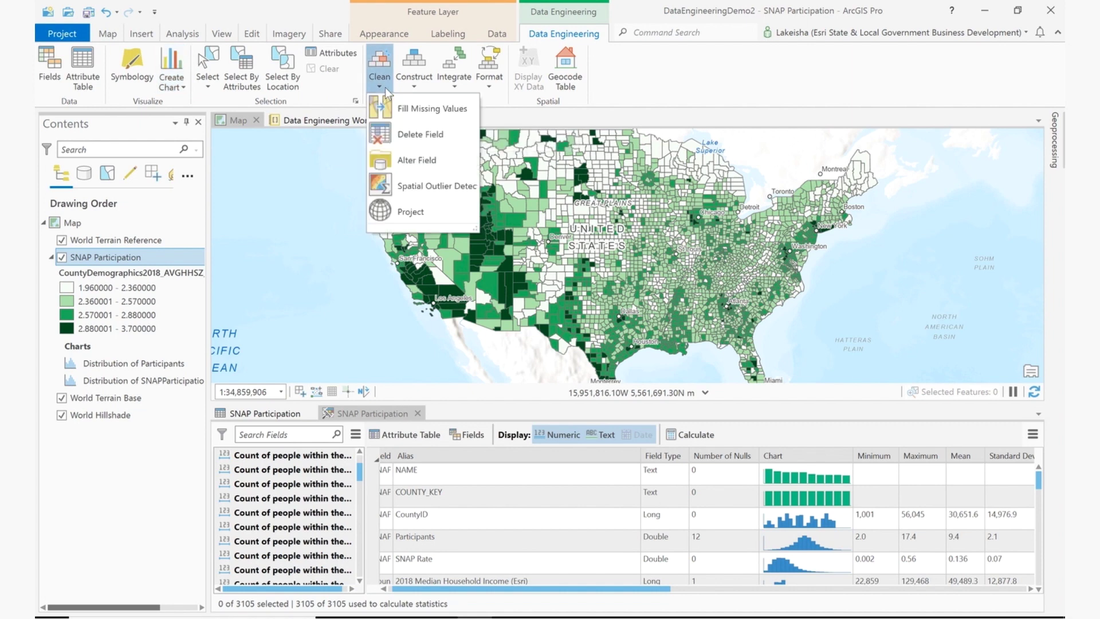
click(411, 87)
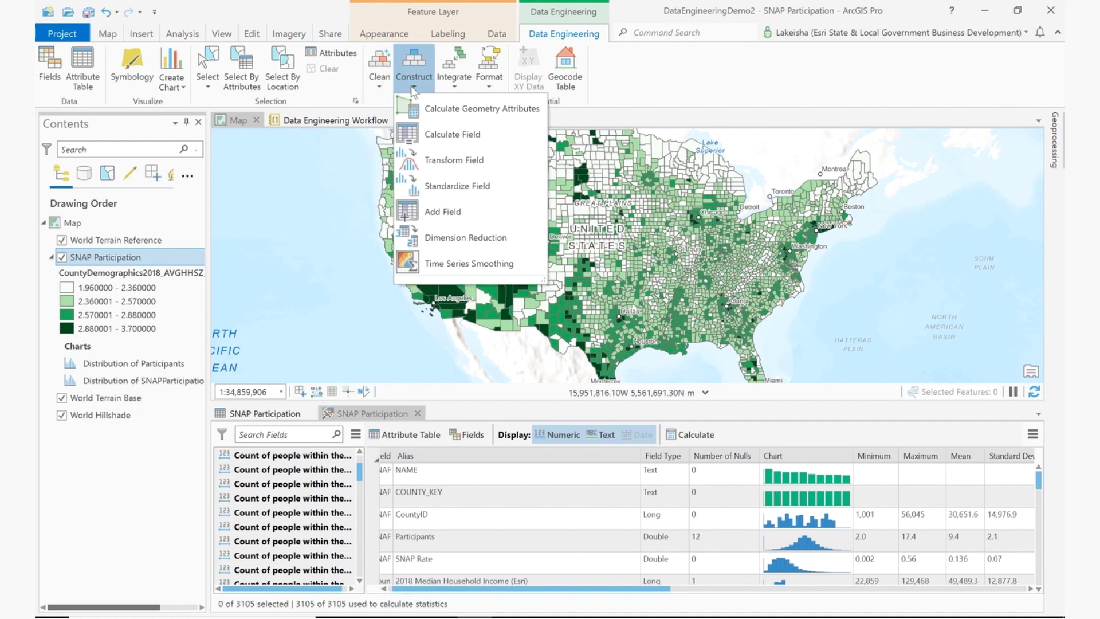
click(452, 85)
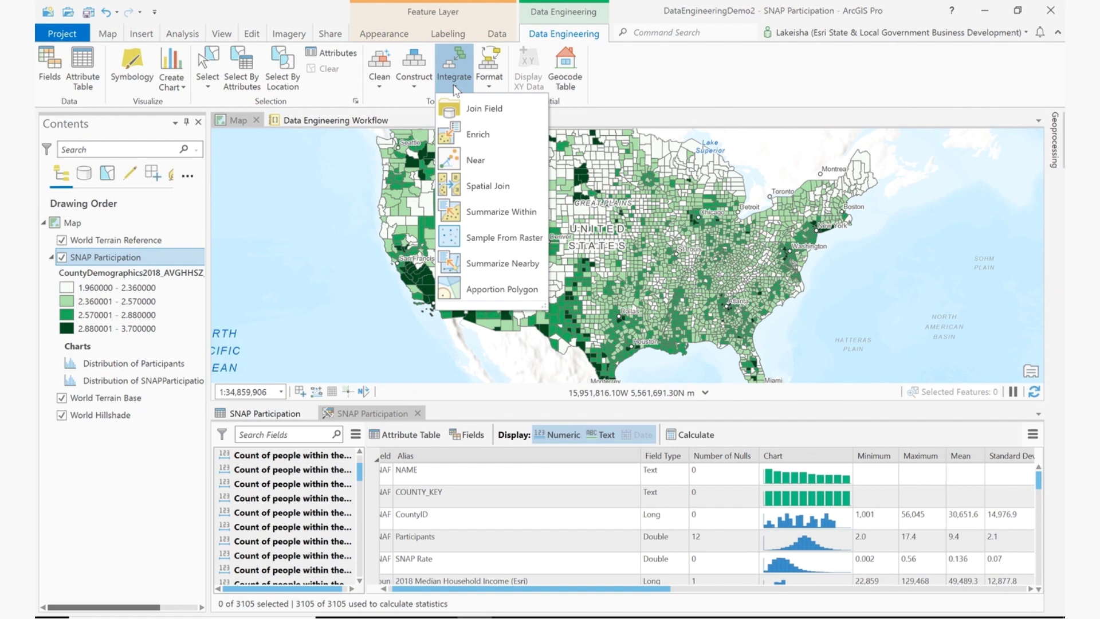
click(489, 86)
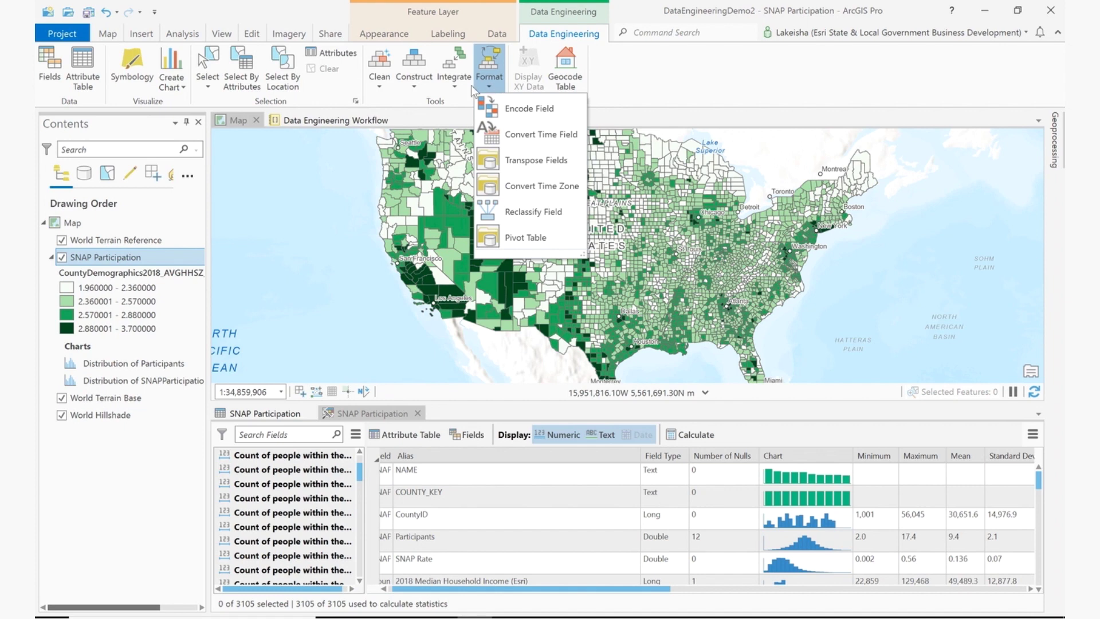
click(414, 87)
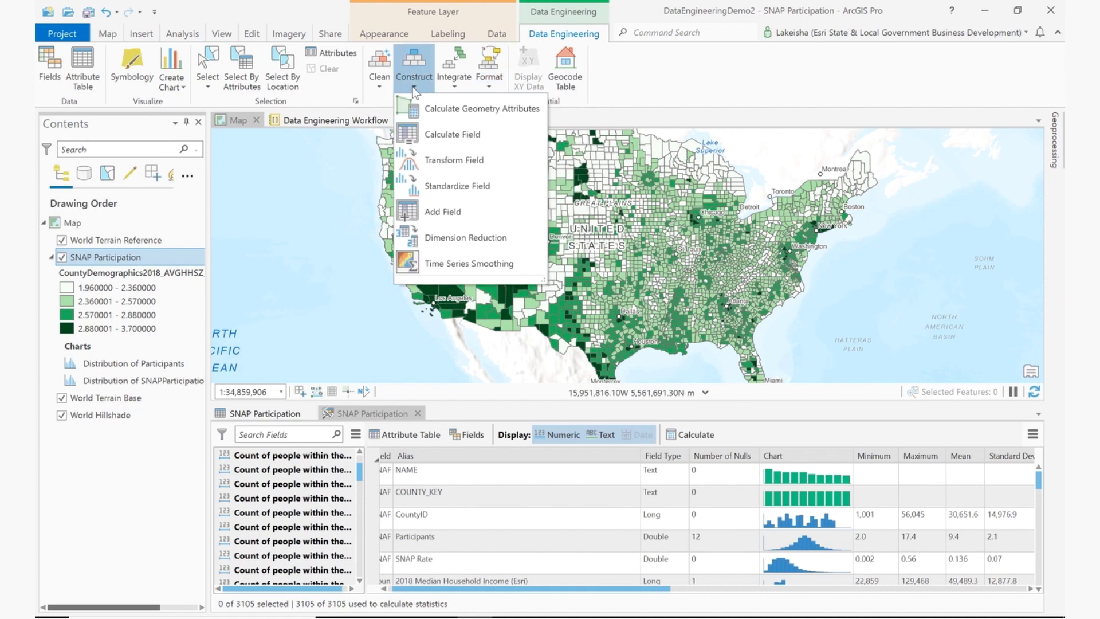
Set up Dimension Reduction with PopPct75 through PopPct0 as analysis fields
click(443, 240)
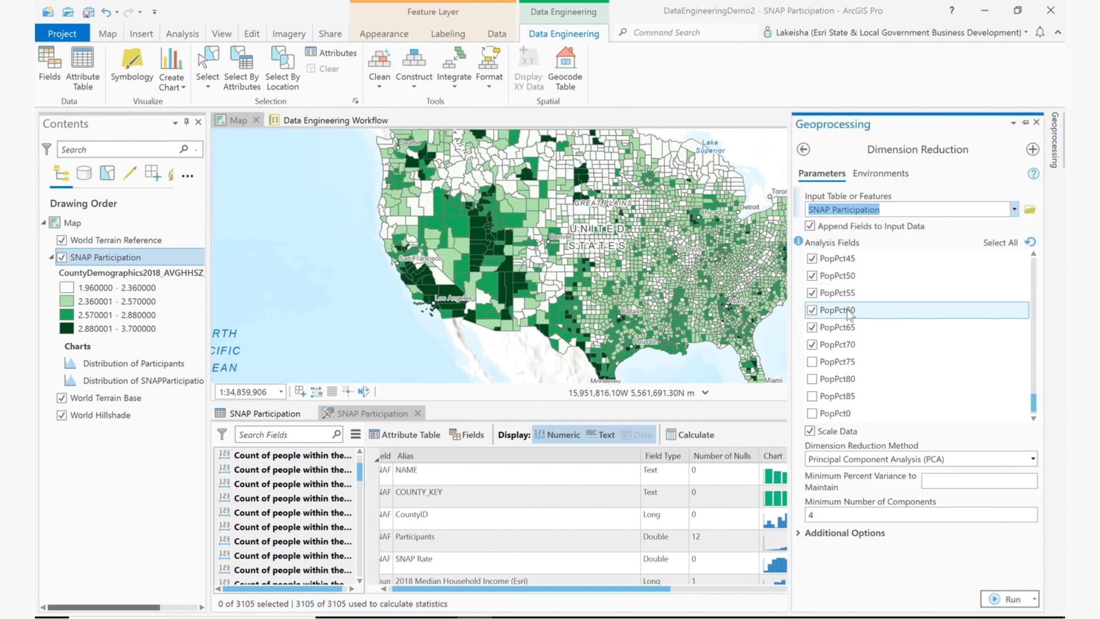
click(813, 364)
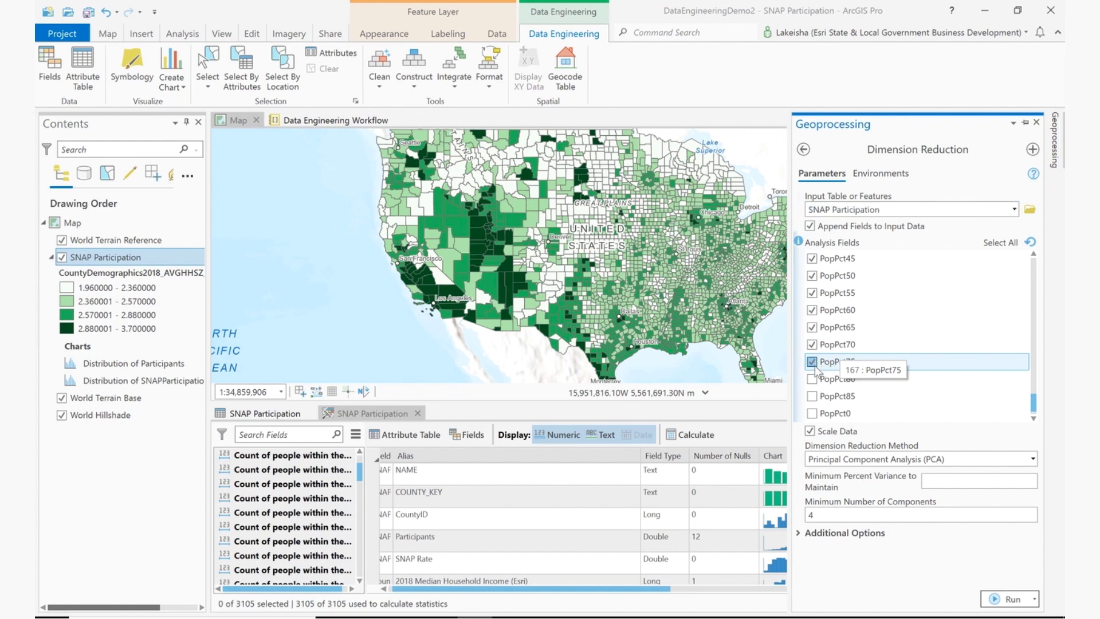
click(812, 379)
click(812, 414)
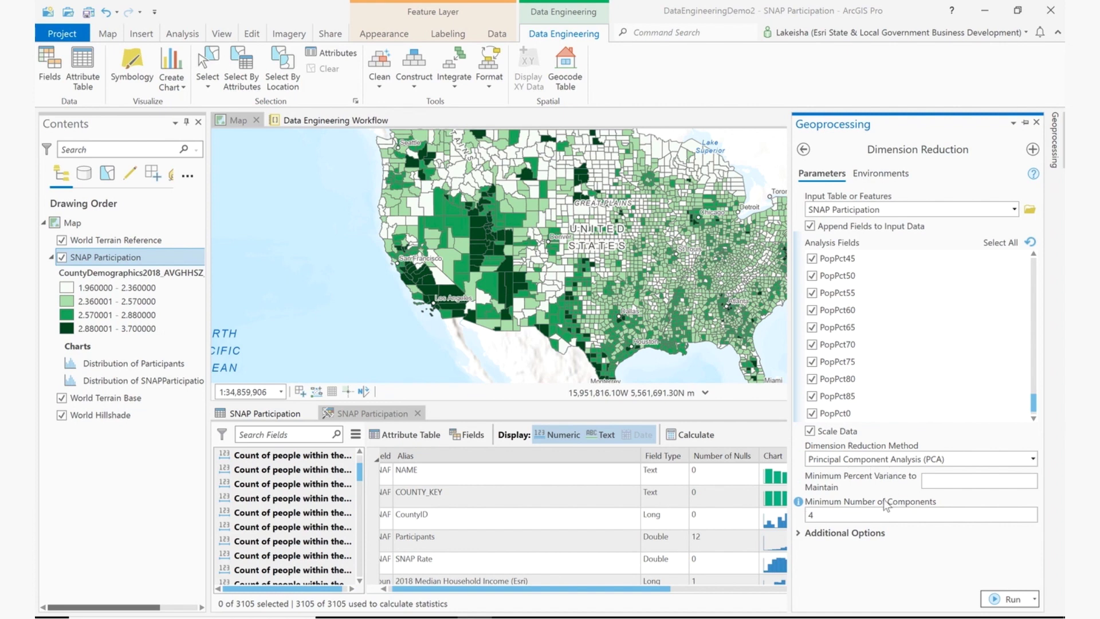
Run the scaled PCA with 4 components, check its details, and enlarge the notebook
click(1009, 598)
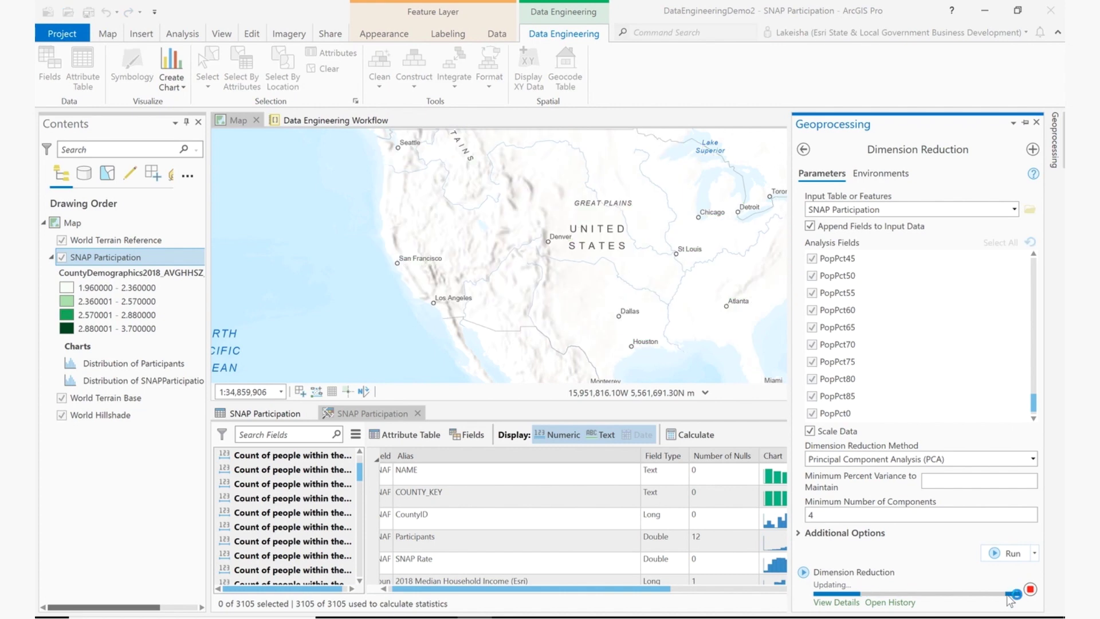
click(841, 601)
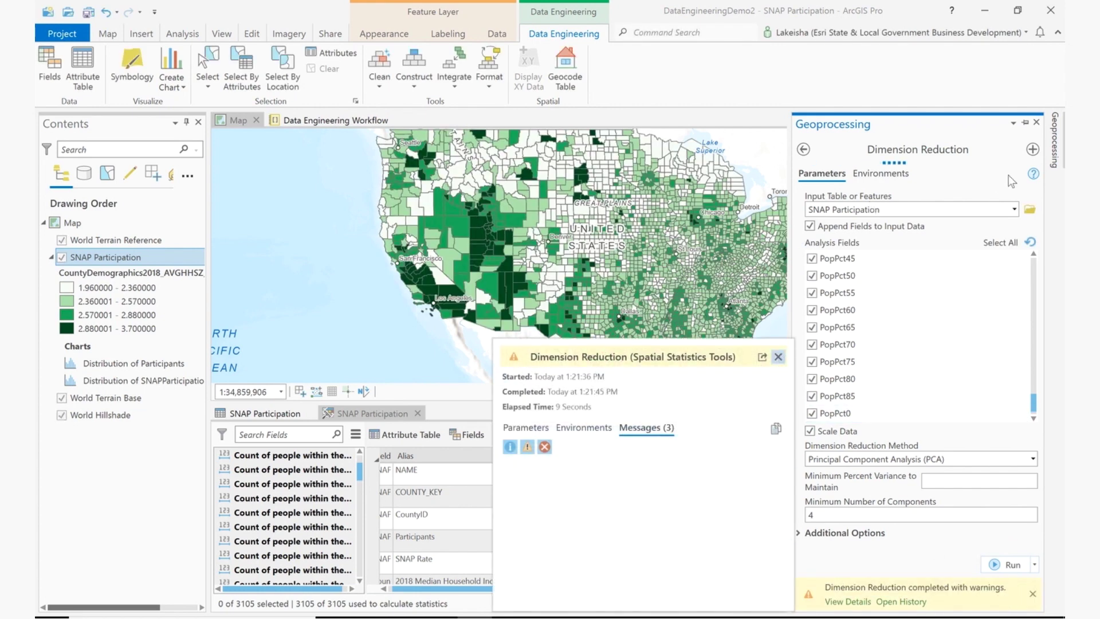
click(1025, 122)
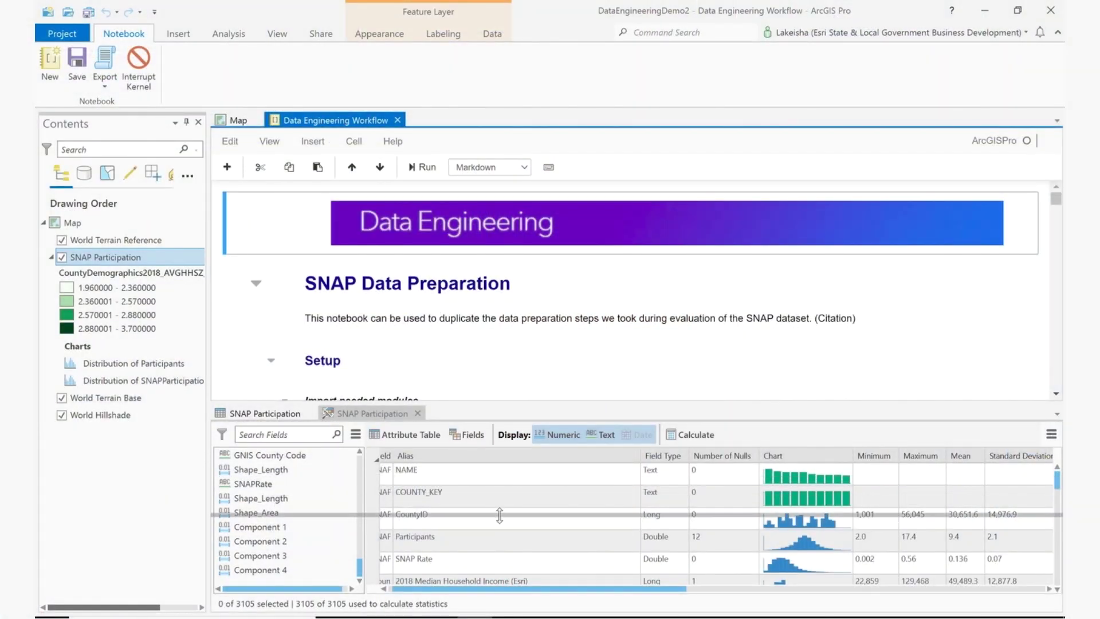
drag(498, 512, 498, 525)
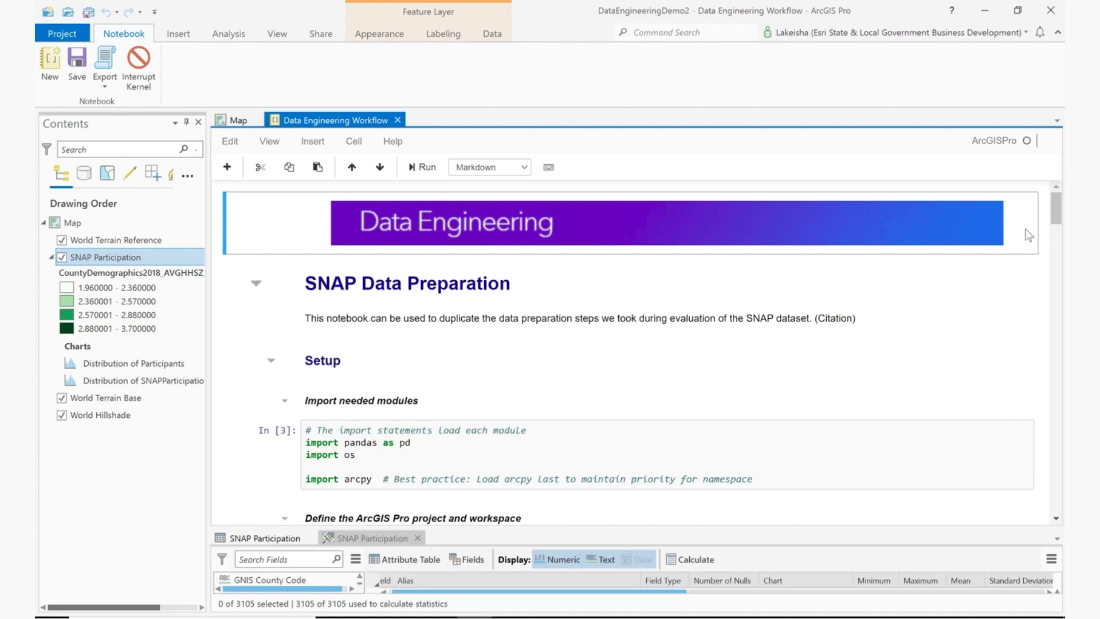
Scroll the notebook down to the TransformField cell and the Dimension Reduction graphic
drag(1054, 211, 1053, 432)
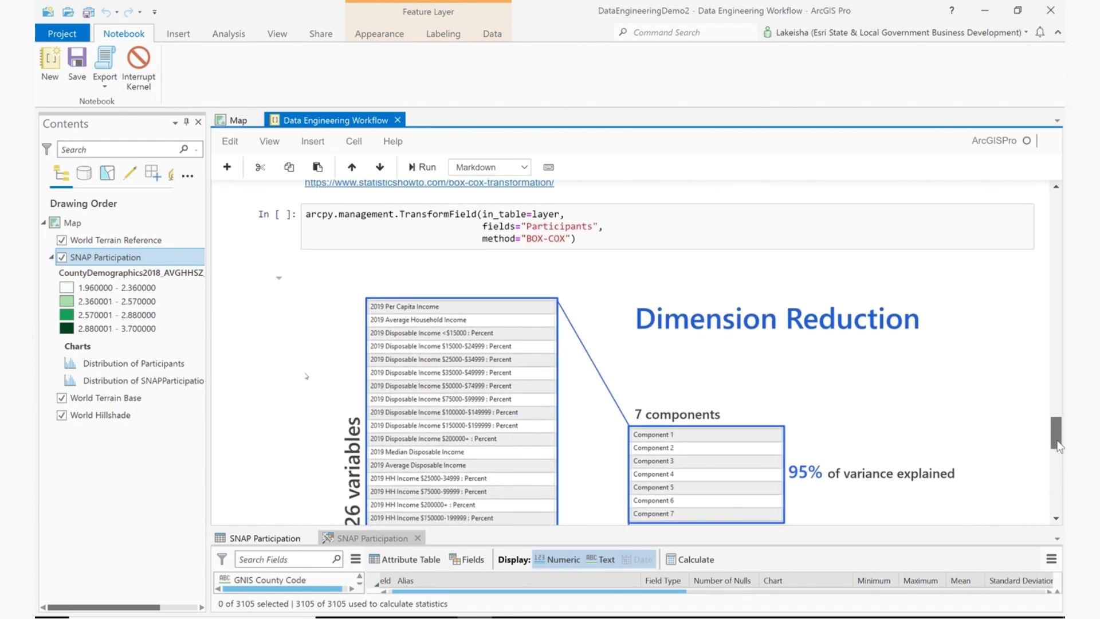